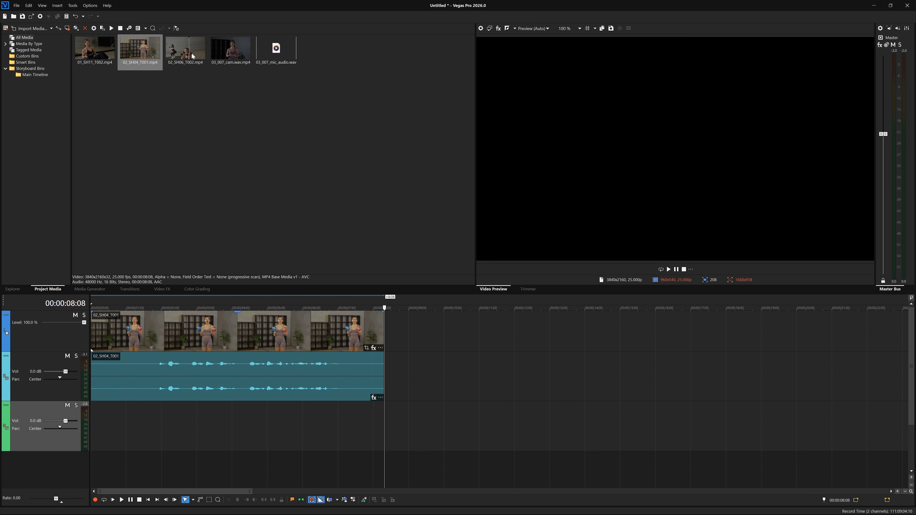
Step: Add only the video of 02_SH06_T002.mp4 to the timeline, across time, directly after the existing clip
{"action": "left_click", "coordinate": [182, 48]}
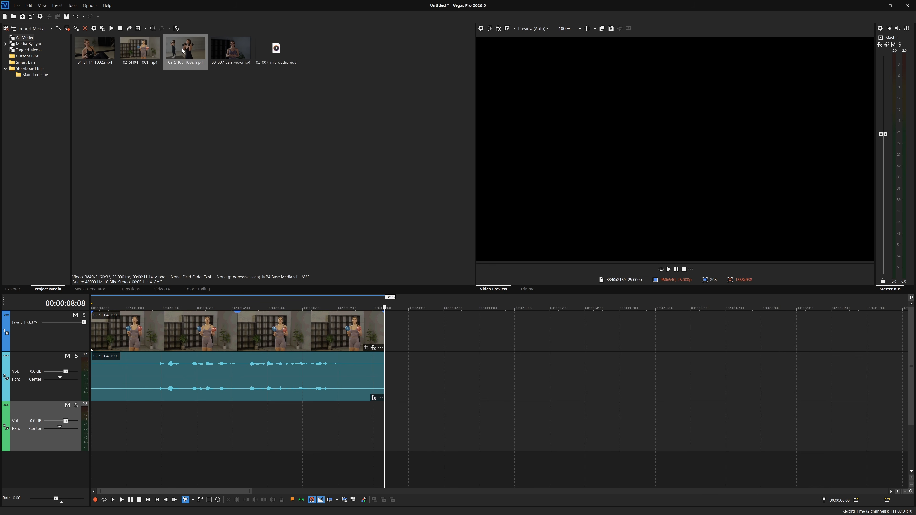
{"action": "left_click_drag", "start_coordinate": [183, 51], "coordinate": [388, 330]}
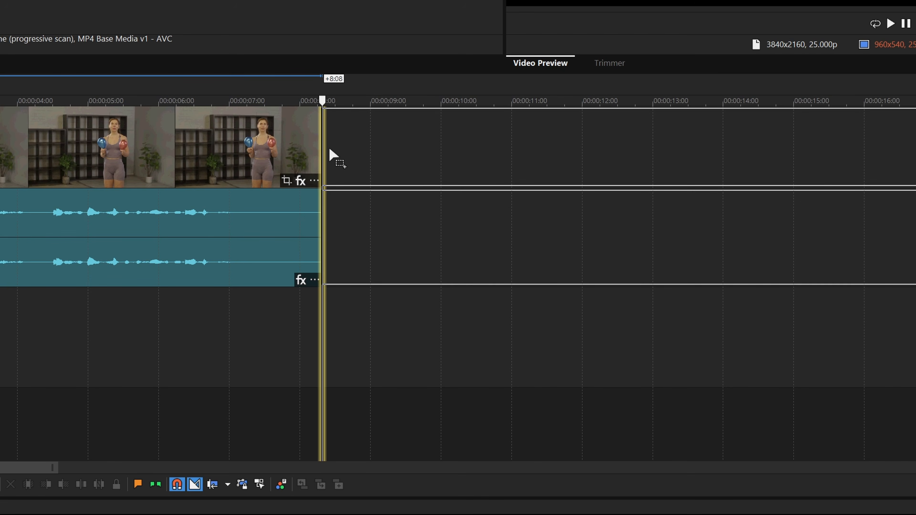
{"action": "left_click_drag", "start_coordinate": [329, 149], "coordinate": [329, 149]}
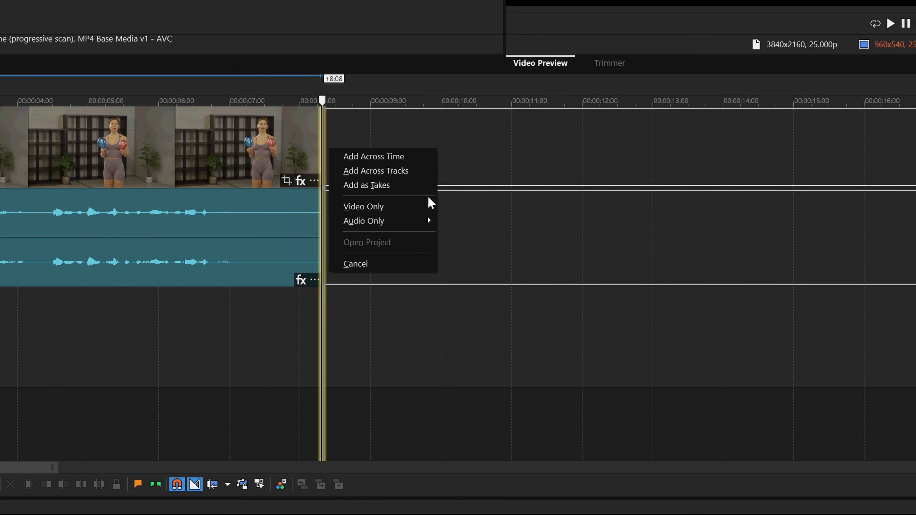
{"action": "mouse_move", "coordinate": [427, 206]}
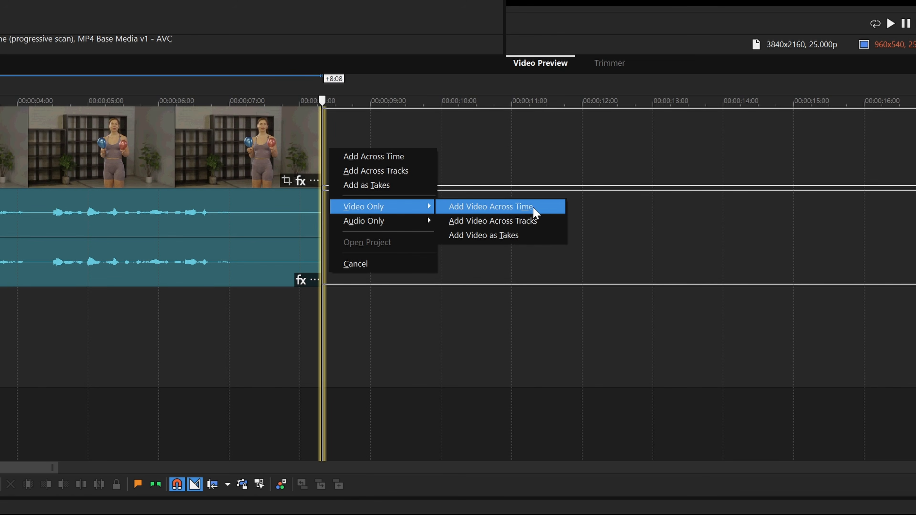
{"action": "left_click", "coordinate": [541, 207]}
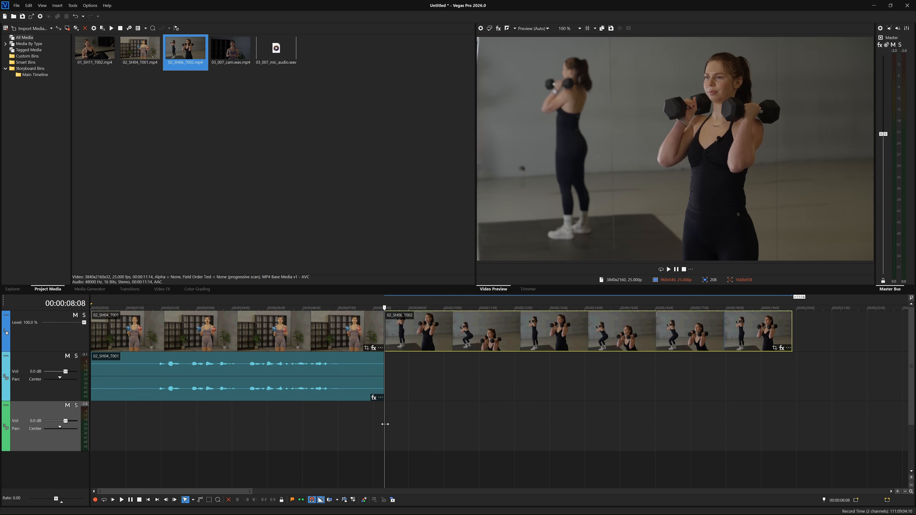
Step: Delete all events from the timeline and return the cursor to the project start
{"action": "left_click_drag", "start_coordinate": [385, 424], "coordinate": [651, 432]}
{"action": "left_click_drag", "start_coordinate": [838, 428], "coordinate": [35, 291]}
{"action": "key", "text": "Delete"}
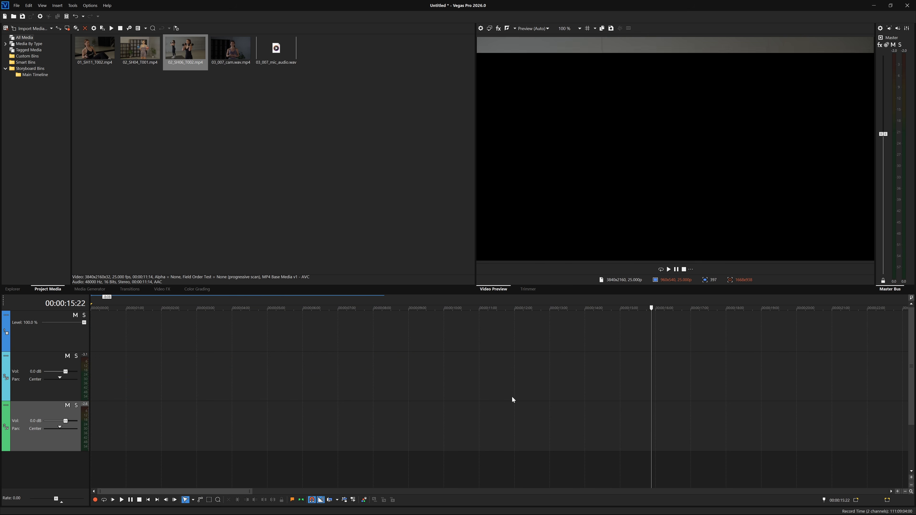
{"action": "key", "text": "ctrl+Home"}
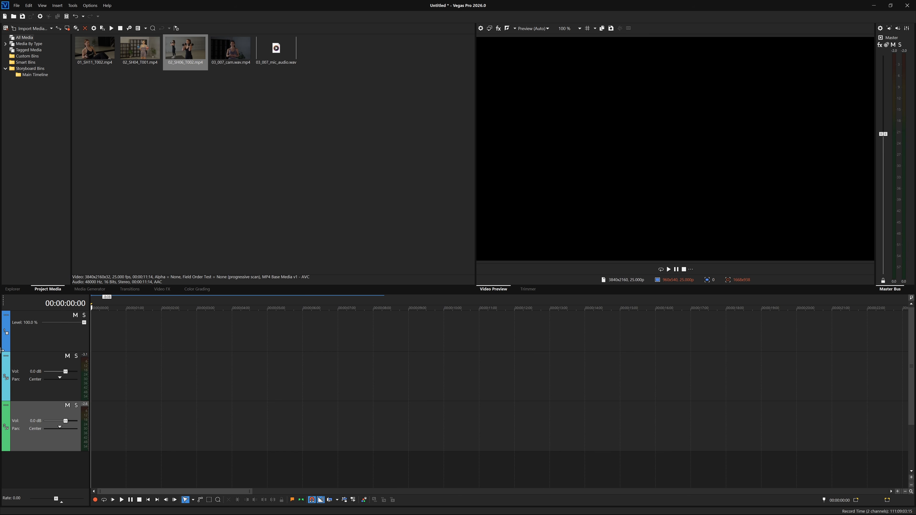
Step: Place 01_SH11_T002.mp4 with its video and audio on the empty timeline, starting at about 2.6 seconds
{"action": "left_click_drag", "start_coordinate": [96, 56], "coordinate": [184, 354]}
{"action": "left_click", "coordinate": [243, 331]}
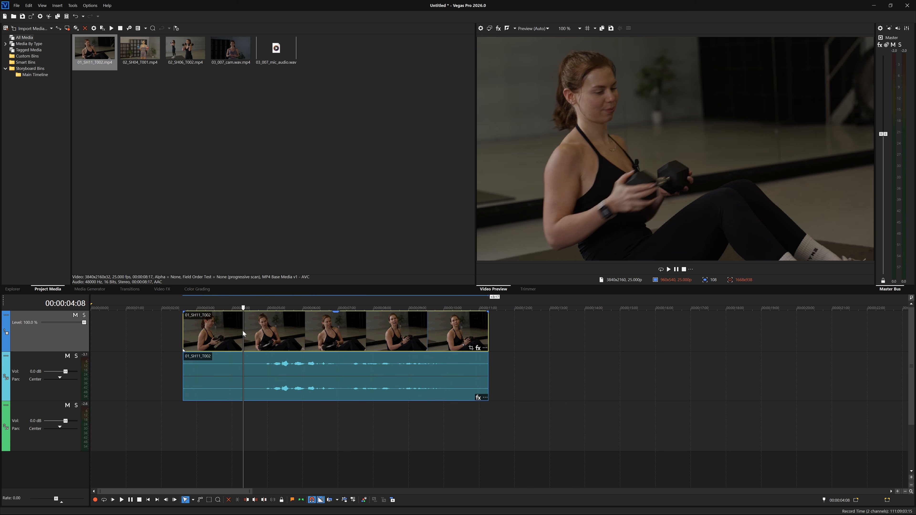
Step: Select the clip's video and audio events in turn and nudge the clip to check that both move as a group
{"action": "left_click_drag", "start_coordinate": [243, 308], "coordinate": [248, 328]}
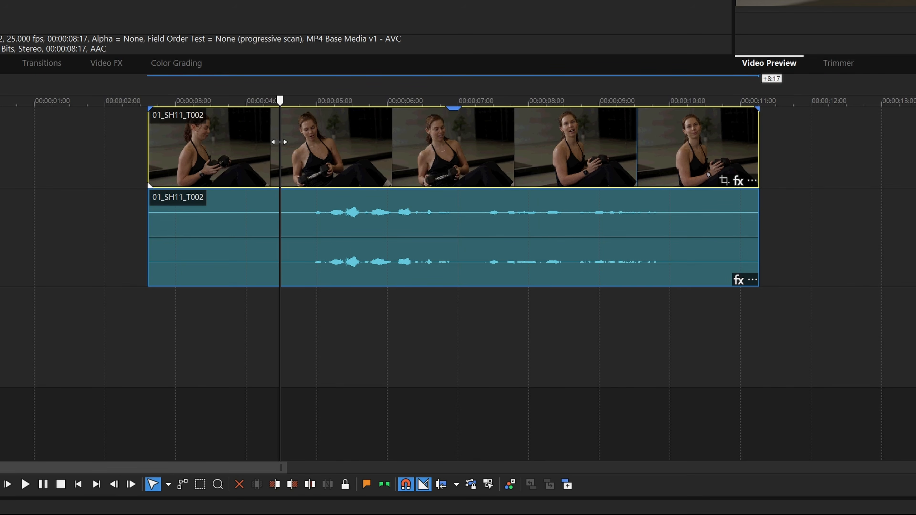
{"action": "left_click_drag", "start_coordinate": [279, 142], "coordinate": [280, 179]}
{"action": "left_click", "coordinate": [259, 232]}
{"action": "left_click", "coordinate": [274, 148]}
{"action": "left_click", "coordinate": [285, 230]}
{"action": "left_click", "coordinate": [287, 117]}
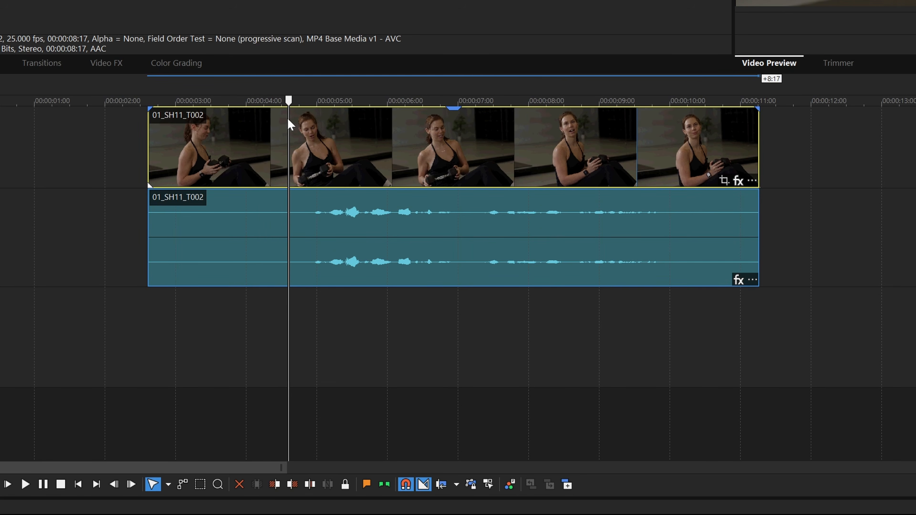
{"action": "left_click_drag", "start_coordinate": [364, 148], "coordinate": [356, 196]}
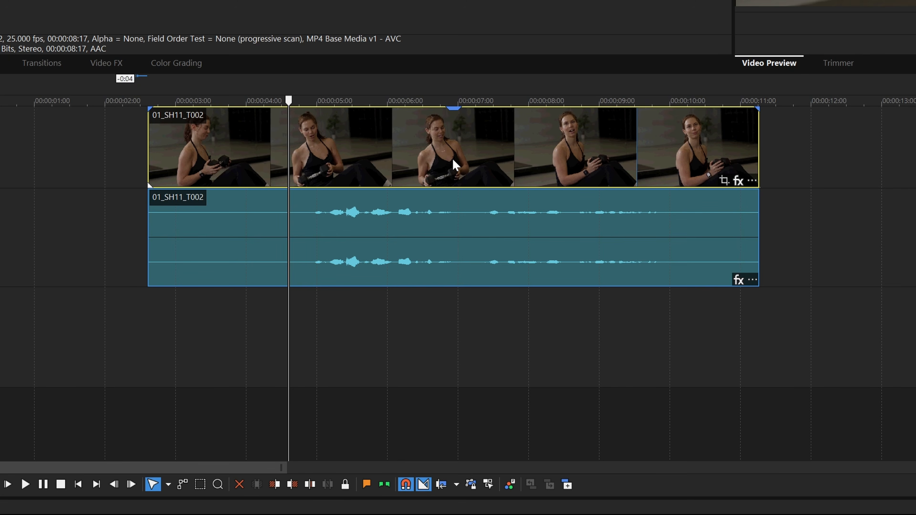
Step: Turn on Ignore Event Grouping and shift the video event of 01_SH11_T002 so it sits 1:04 after its audio
{"action": "left_click", "coordinate": [490, 486]}
{"action": "mouse_move", "coordinate": [436, 145]}
{"action": "left_mouse_down"}
{"action": "mouse_move", "coordinate": [525, 156]}
{"action": "mouse_move", "coordinate": [494, 171]}
{"action": "mouse_move", "coordinate": [527, 161]}
{"action": "left_mouse_up"}
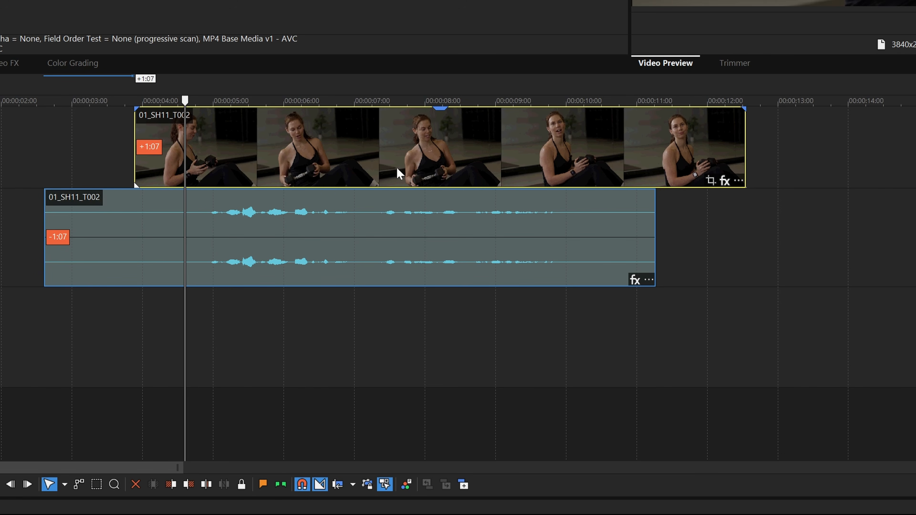
{"action": "left_click", "coordinate": [738, 181]}
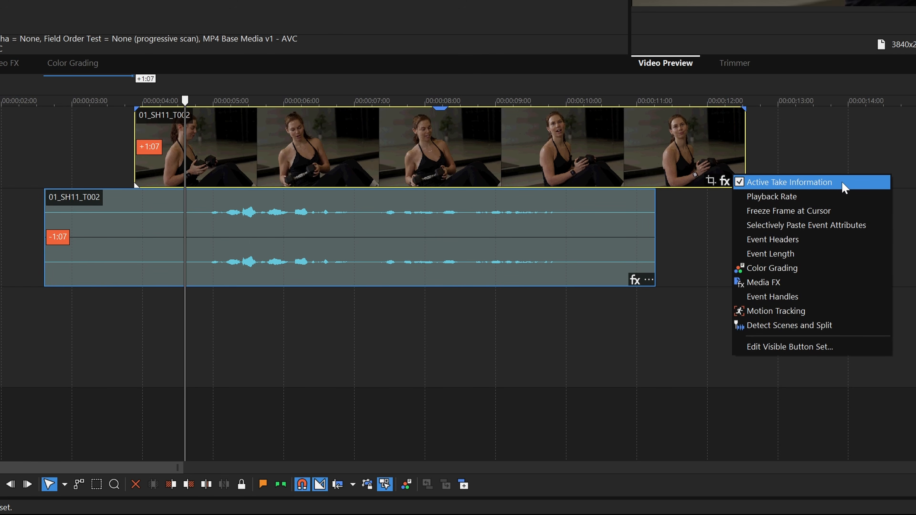
{"action": "left_click", "coordinate": [766, 85]}
{"action": "left_click_drag", "start_coordinate": [766, 95], "coordinate": [348, 121]}
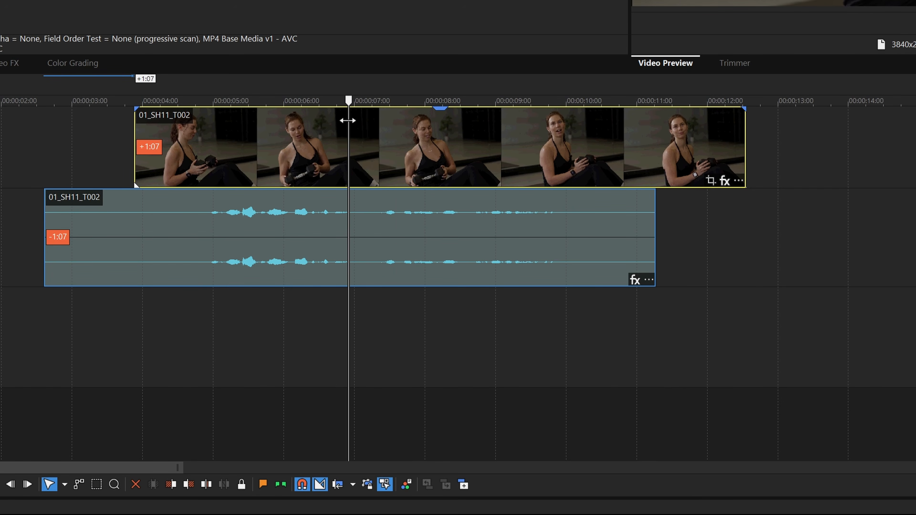
{"action": "left_click_drag", "start_coordinate": [501, 150], "coordinate": [491, 167]}
Step: Synchronize the video event with its audio by moving it, and turn off Ignore Event Grouping
{"action": "right_click", "coordinate": [401, 140]}
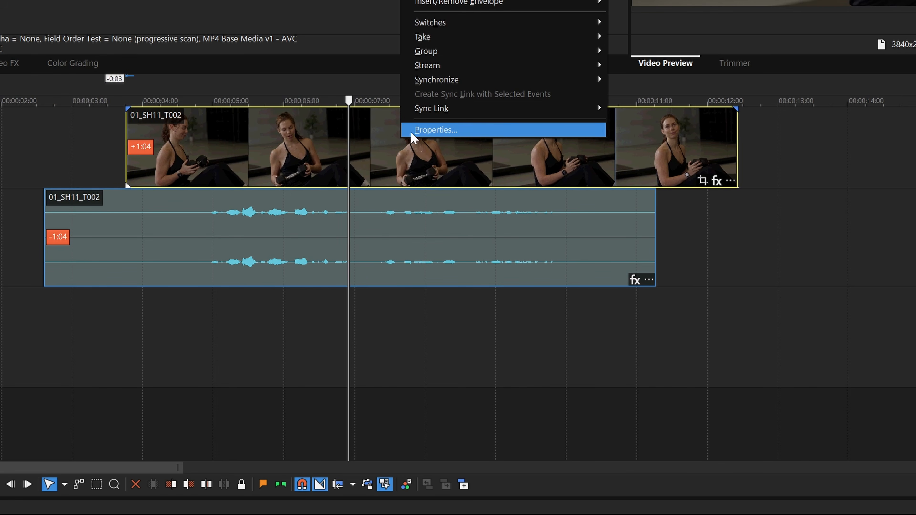
{"action": "mouse_move", "coordinate": [510, 83]}
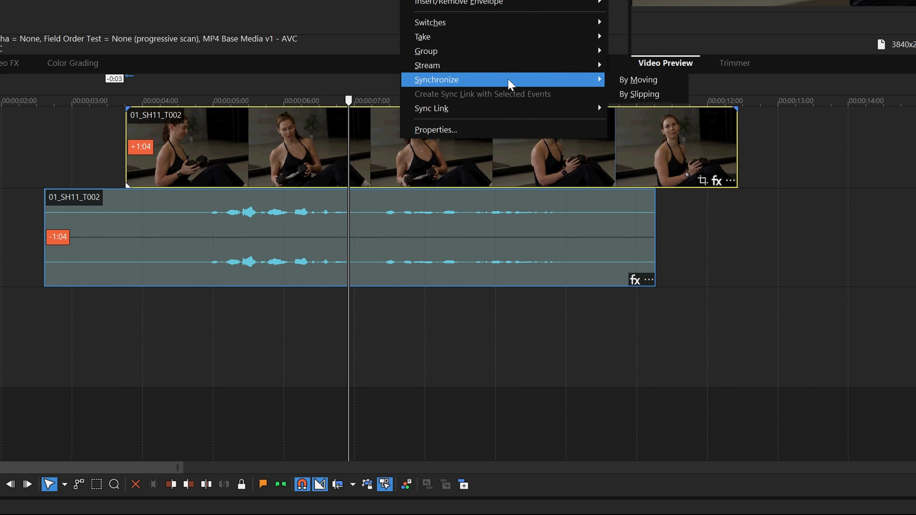
{"action": "left_click", "coordinate": [612, 78]}
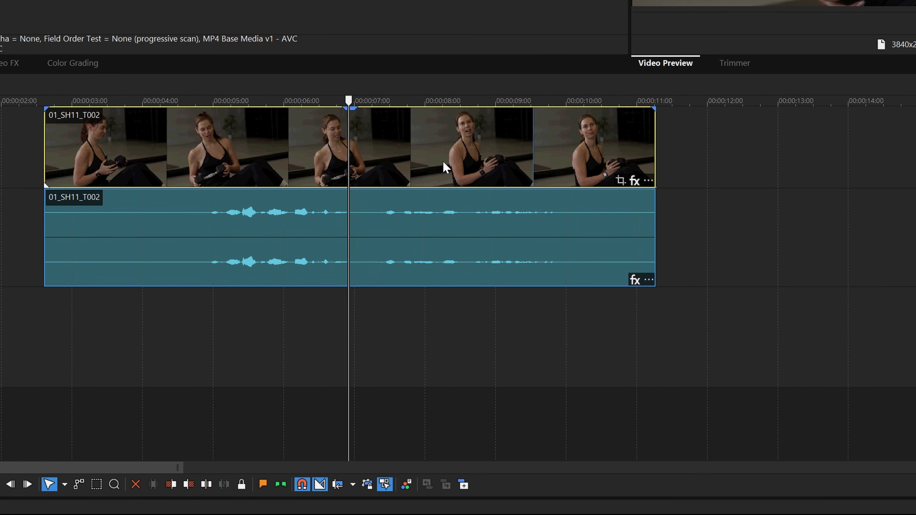
{"action": "left_click", "coordinate": [384, 485]}
{"action": "left_click_drag", "start_coordinate": [350, 146], "coordinate": [191, 156]}
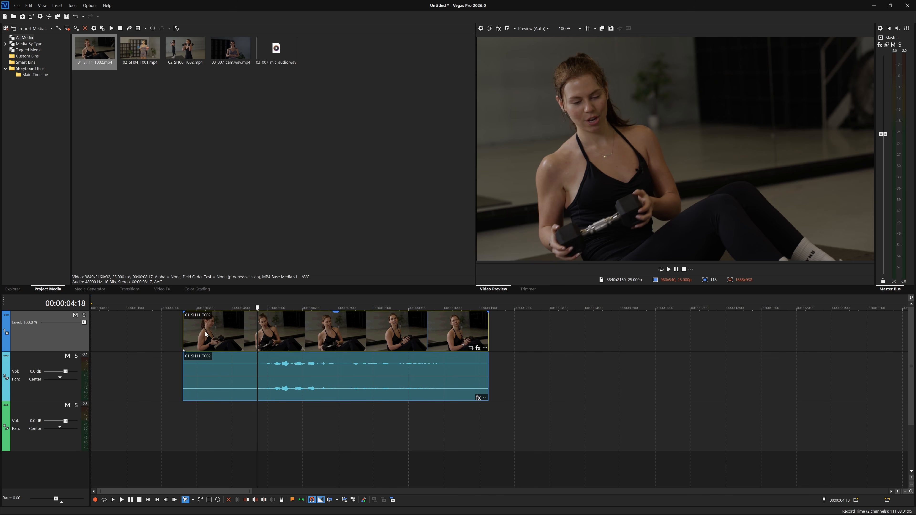
Step: Trim both ends of the grouped clip so it runs from about 4.4 to about 10.4 seconds
{"action": "left_click_drag", "start_coordinate": [185, 333], "coordinate": [249, 334]}
{"action": "left_click_drag", "start_coordinate": [483, 337], "coordinate": [455, 336]}
{"action": "left_click_drag", "start_coordinate": [257, 316], "coordinate": [342, 321]}
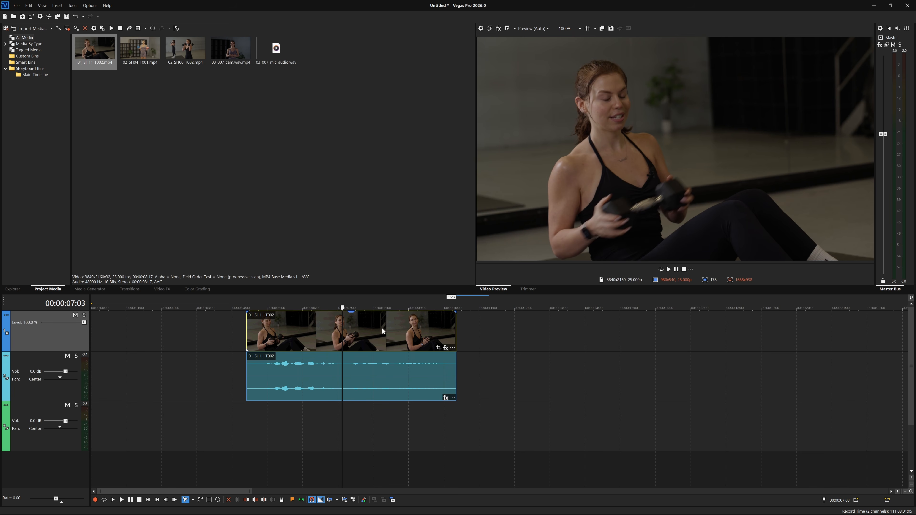
Step: Remove the video event of 01_SH11_T002 from its group and move the video and audio separately to the timeline start
{"action": "right_click", "coordinate": [362, 327]}
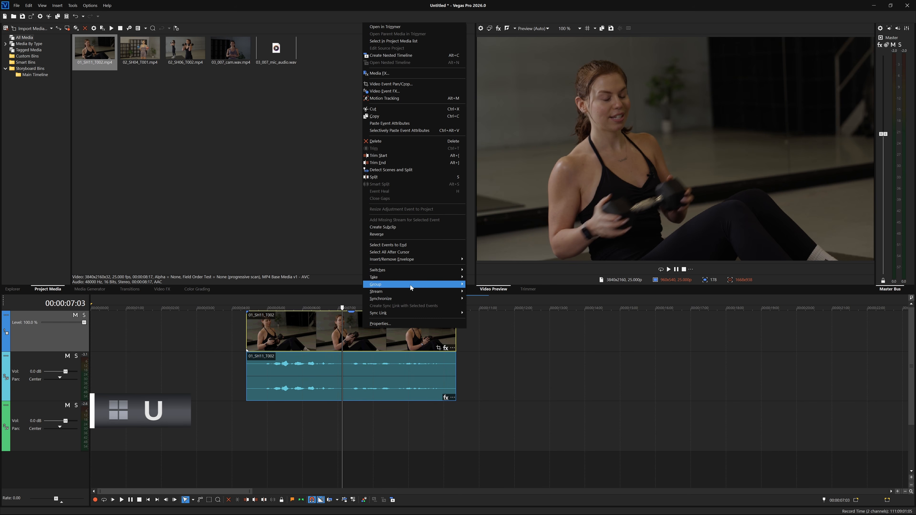
{"action": "mouse_move", "coordinate": [410, 285]}
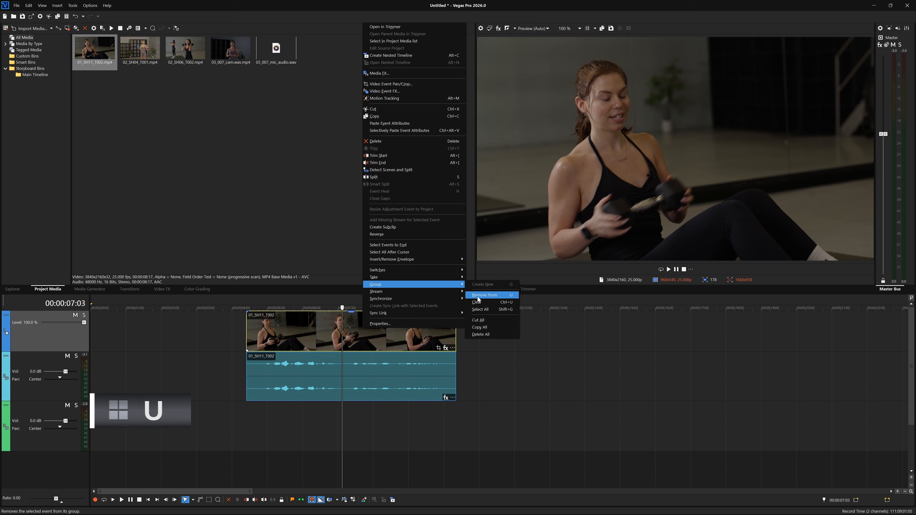
{"action": "key", "text": "u"}
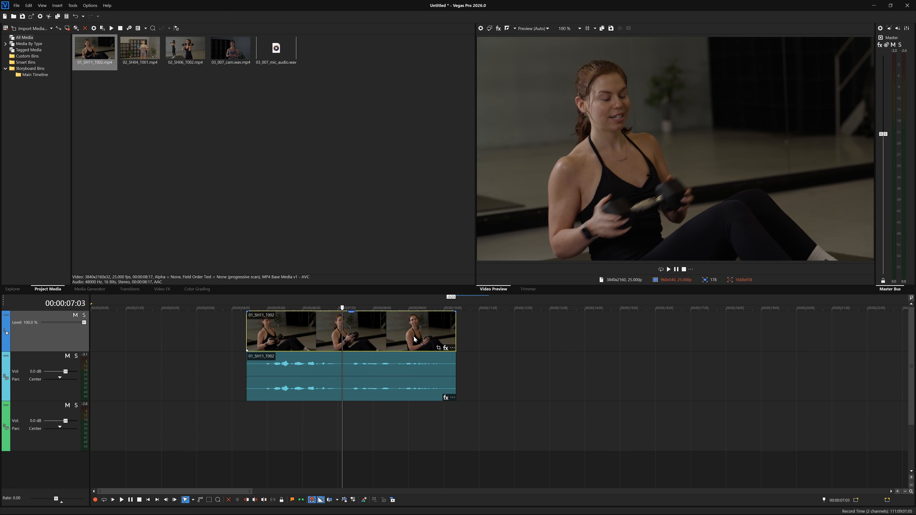
{"action": "left_click_drag", "start_coordinate": [414, 336], "coordinate": [239, 318]}
{"action": "left_click_drag", "start_coordinate": [354, 360], "coordinate": [153, 357]}
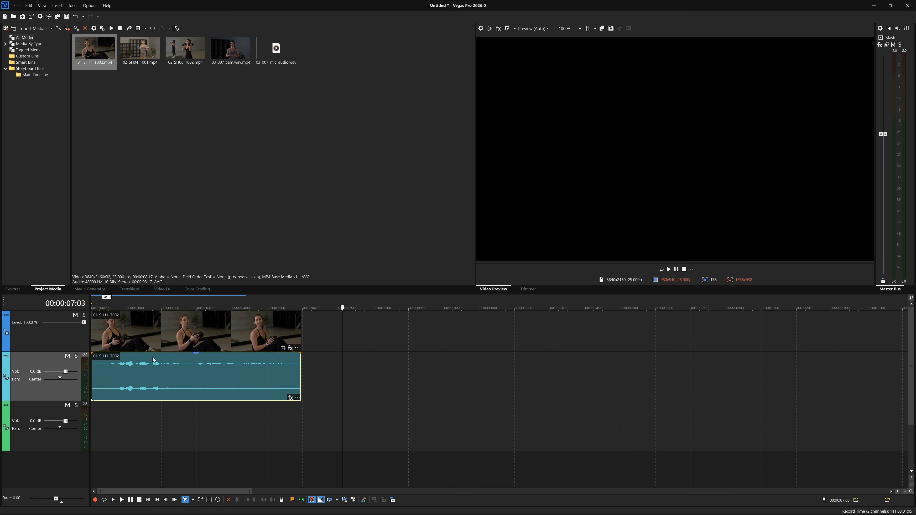
Step: Place 03_007_cam.wav.mp4 directly after the first clip and align 03_007_mic_audio.wav beneath it on the second audio track
{"action": "left_click", "coordinate": [227, 304]}
{"action": "left_click_drag", "start_coordinate": [226, 318], "coordinate": [301, 324]}
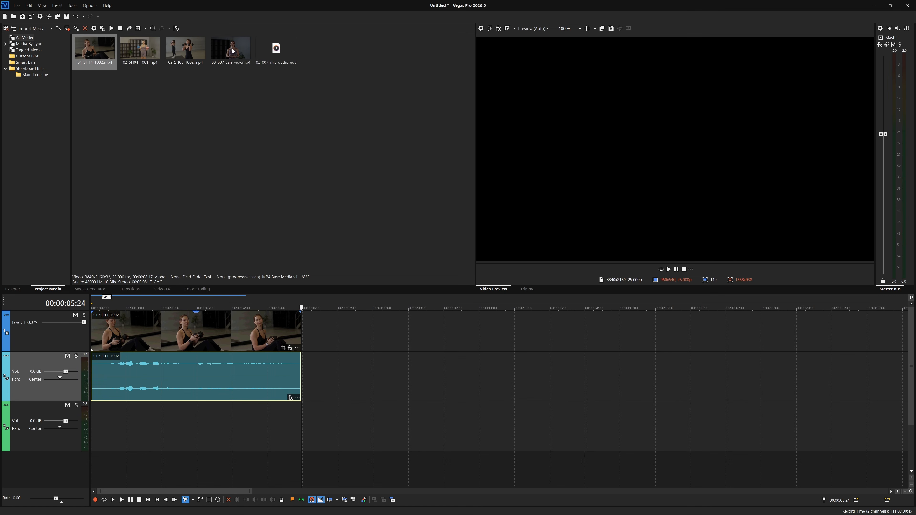
{"action": "left_click_drag", "start_coordinate": [232, 50], "coordinate": [303, 335]}
{"action": "left_click_drag", "start_coordinate": [276, 51], "coordinate": [386, 425]}
{"action": "left_click_drag", "start_coordinate": [490, 429], "coordinate": [410, 433]}
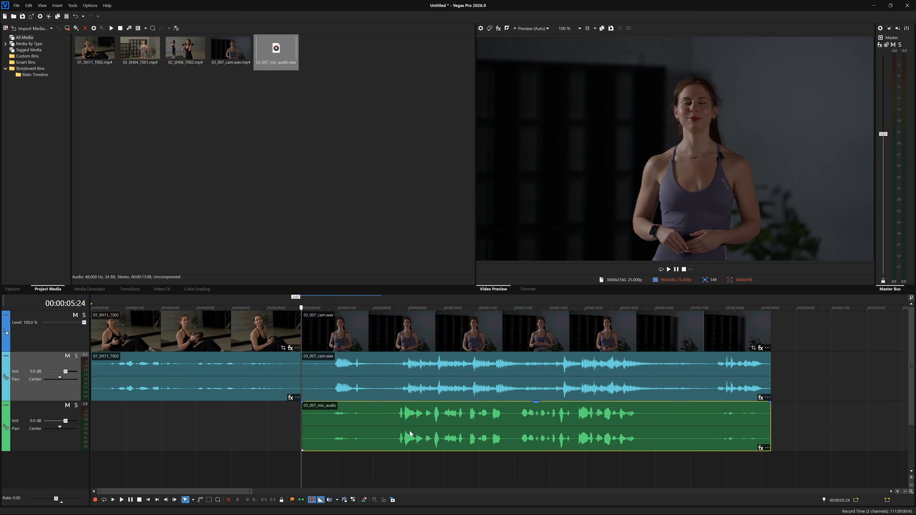
Step: Play the timeline from about 00:00:08:14 to hear the camera and microphone audio together
{"action": "left_click", "coordinate": [392, 305]}
{"action": "key", "text": "space"}
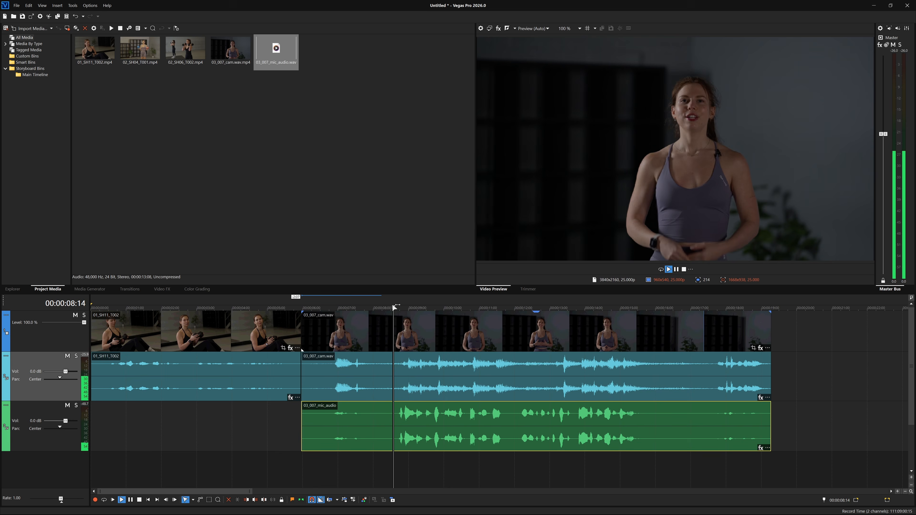
{"action": "key", "text": "Return"}
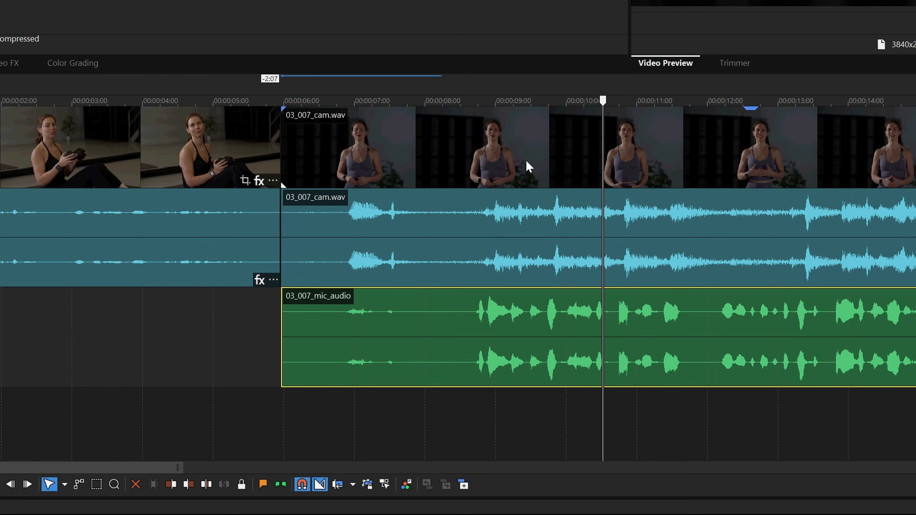
Step: Remove the 03_007_cam.wav video event from its group and delete its camera audio event
{"action": "left_click", "coordinate": [427, 335]}
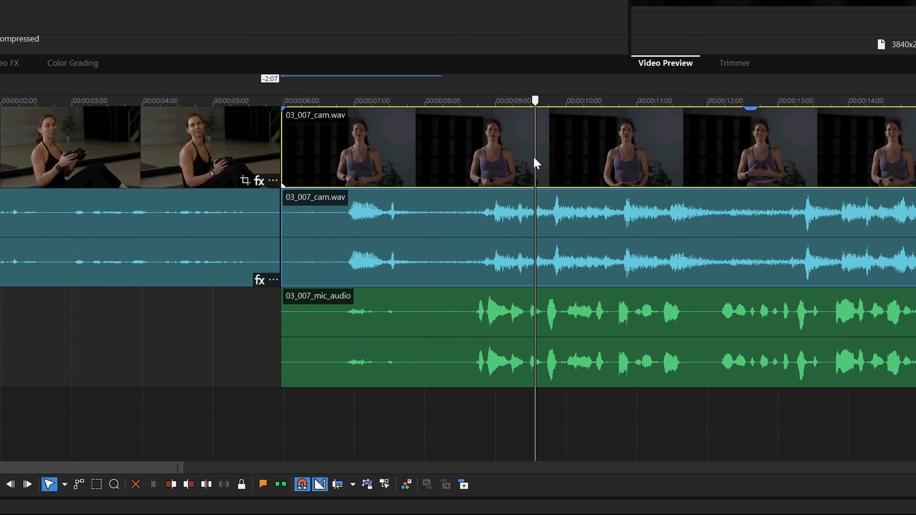
{"action": "right_click", "coordinate": [533, 157]}
{"action": "mouse_move", "coordinate": [649, 74]}
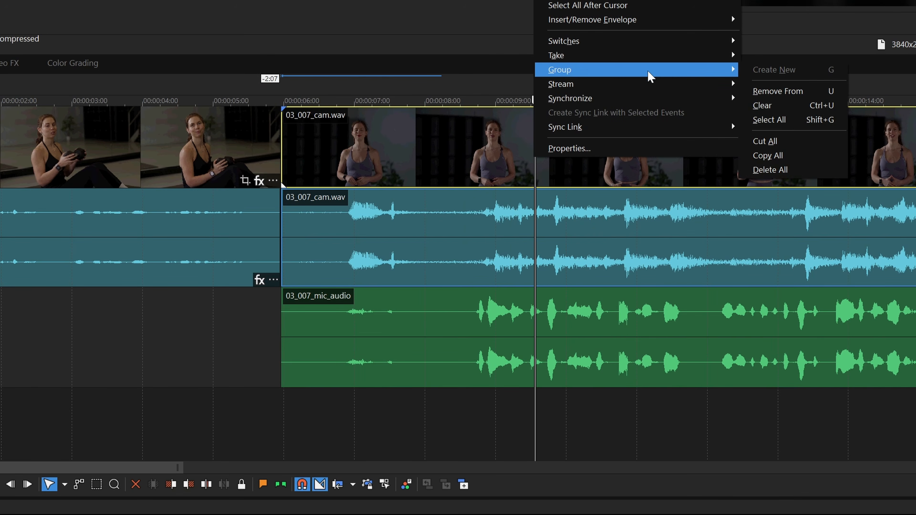
{"action": "left_click", "coordinate": [772, 91]}
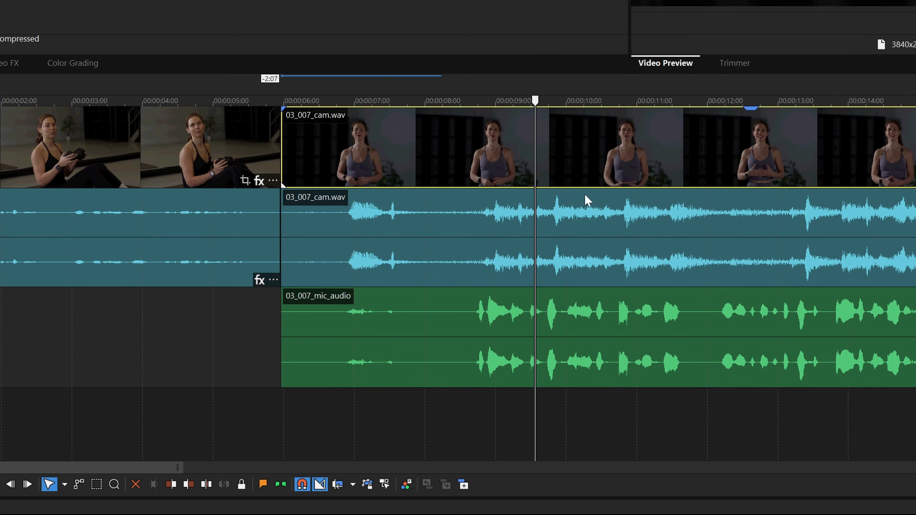
{"action": "left_click", "coordinate": [476, 233]}
{"action": "key", "text": "Delete"}
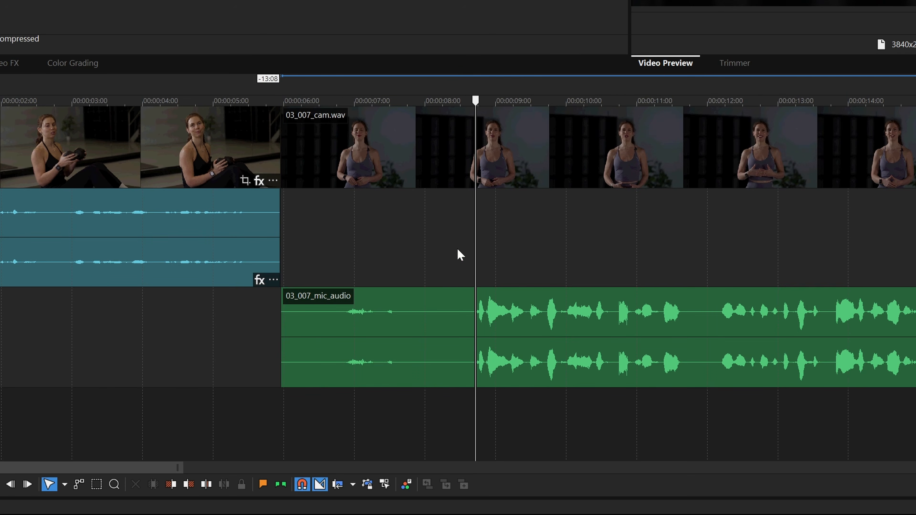
Step: Move 03_007_mic_audio up to the first audio track and group it with the 03_007_cam.wav video event
{"action": "left_click_drag", "start_coordinate": [431, 294], "coordinate": [433, 249]}
{"action": "left_click", "coordinate": [444, 168], "text": "ctrl"}
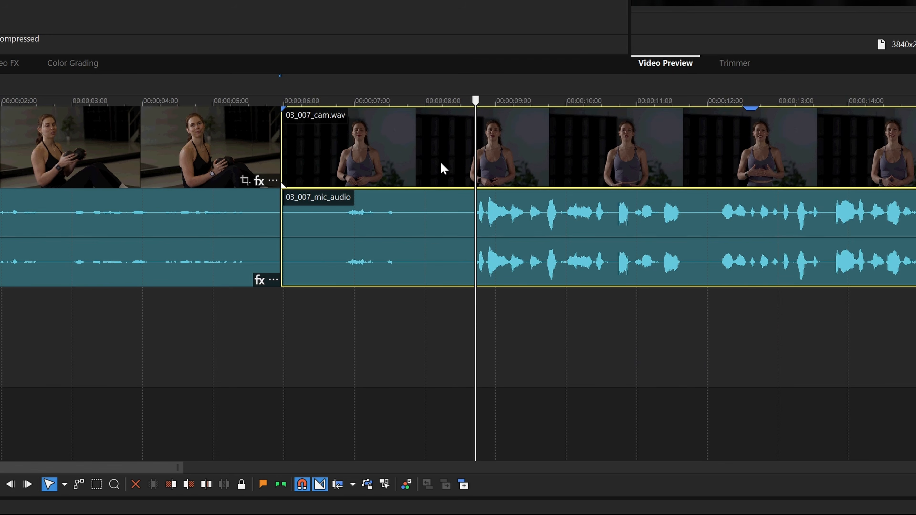
{"action": "right_click", "coordinate": [444, 169]}
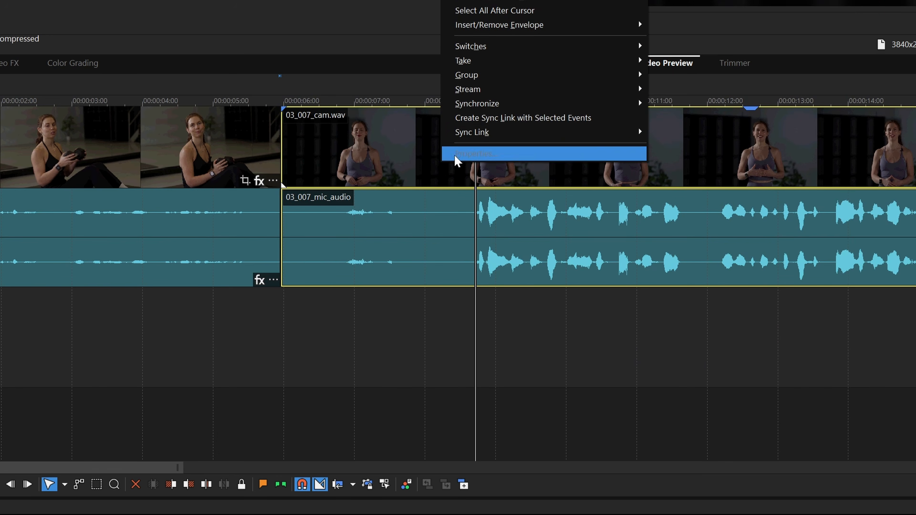
{"action": "mouse_move", "coordinate": [533, 85]}
{"action": "left_click", "coordinate": [660, 75]}
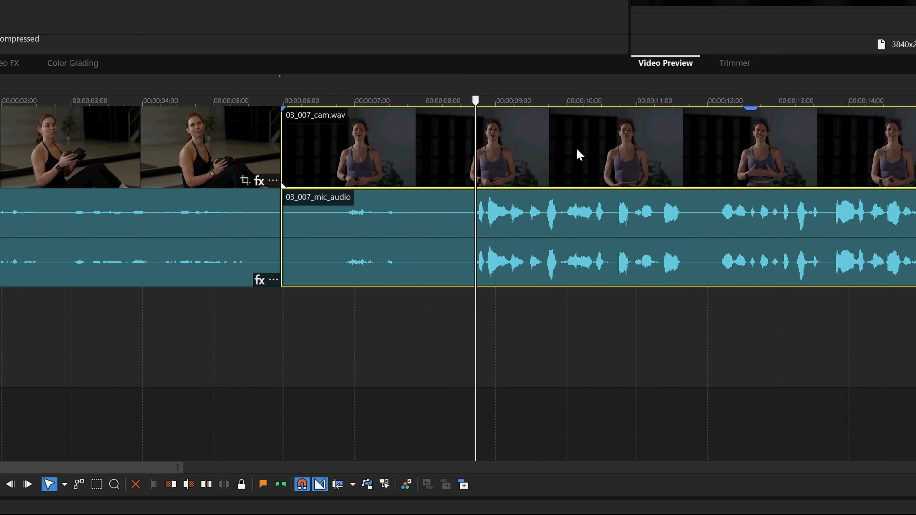
Step: Shift the new group 0:07 later, trim about 2 seconds off its start, and move it back toward the first clip
{"action": "left_click_drag", "start_coordinate": [356, 149], "coordinate": [373, 166]}
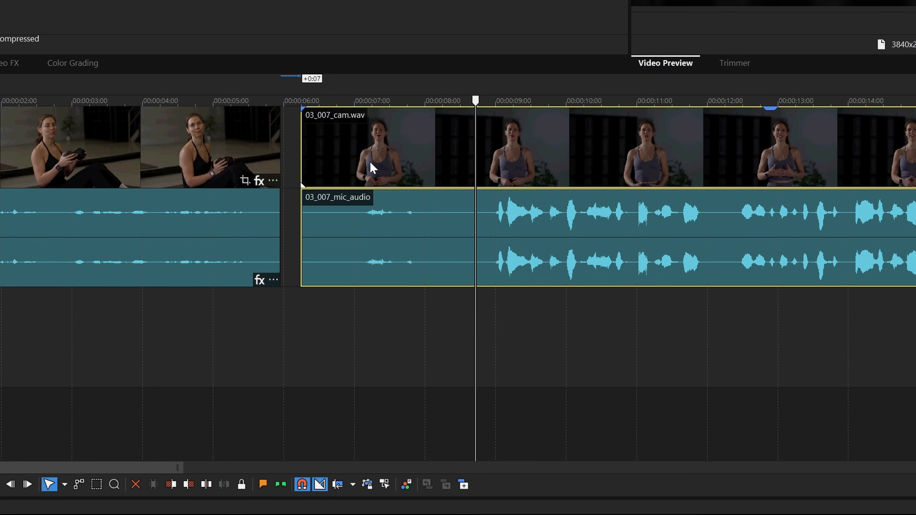
{"action": "left_click_drag", "start_coordinate": [301, 155], "coordinate": [454, 155]}
{"action": "left_click_drag", "start_coordinate": [614, 151], "coordinate": [449, 176]}
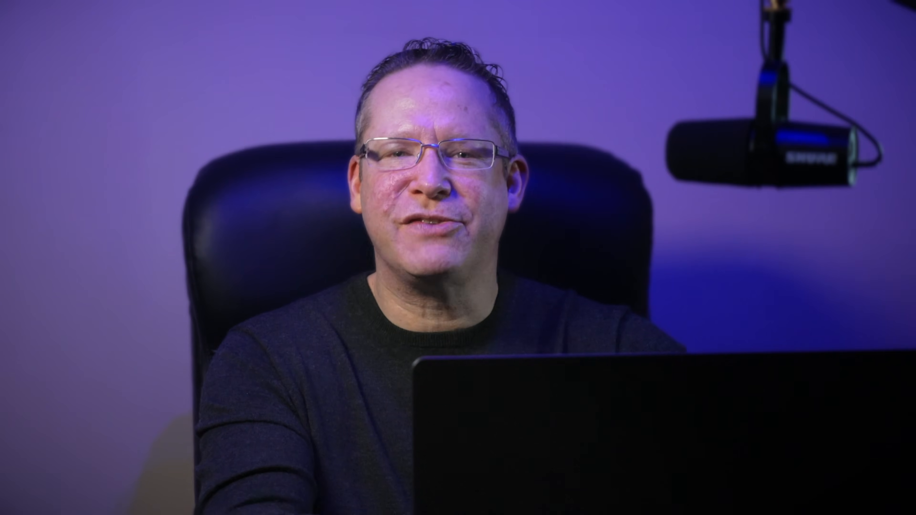